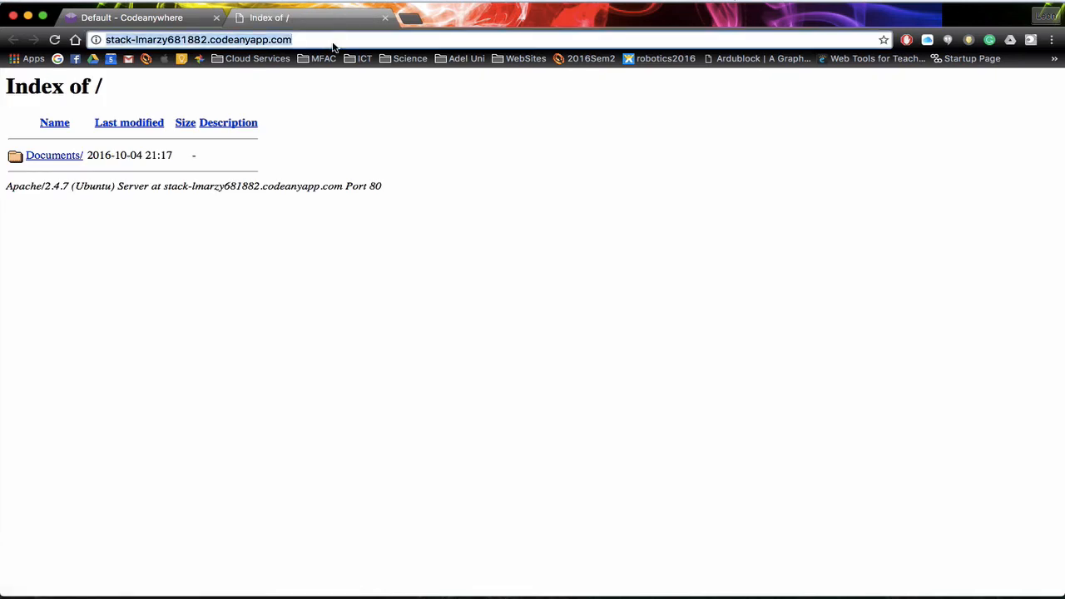
- Extend the server address with /phpmyadmin to load phpMyAdmin
key(Right)
text(/)
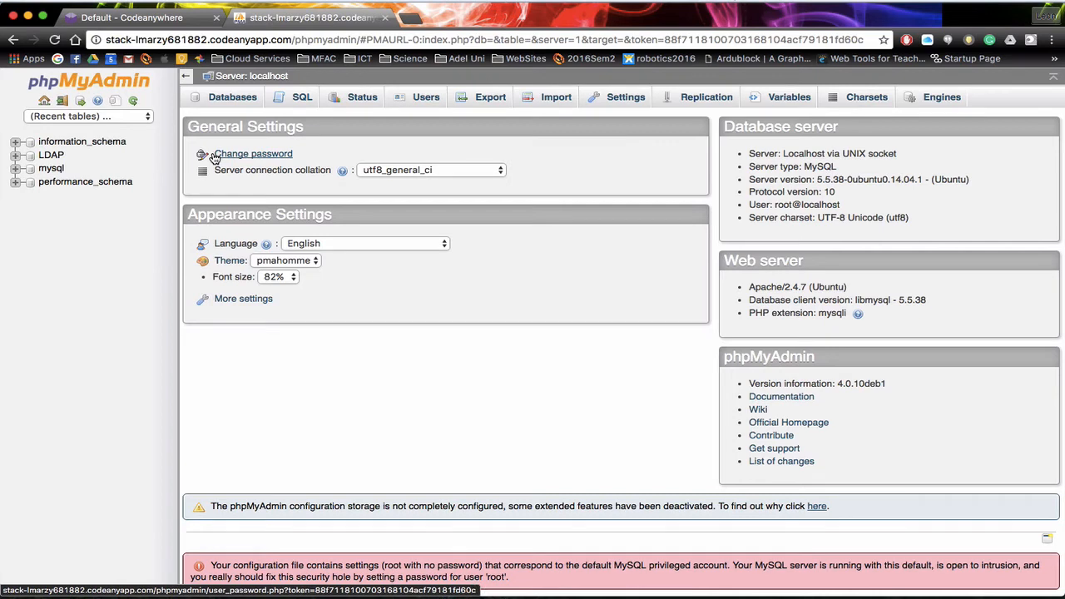
- Browse the rows of tblUsers in the LDAP database
click(51, 156)
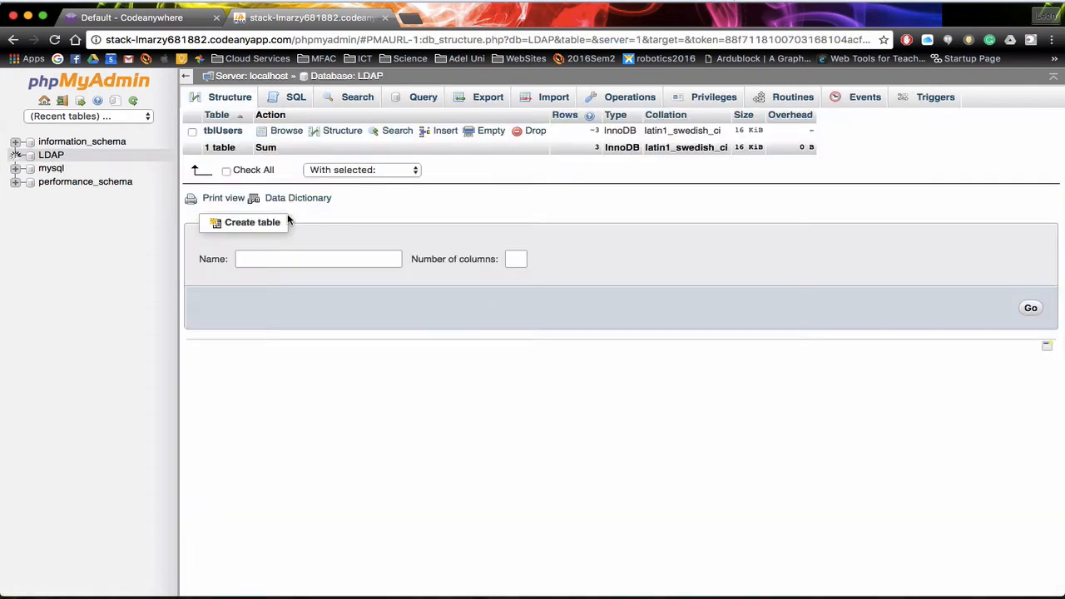
click(283, 133)
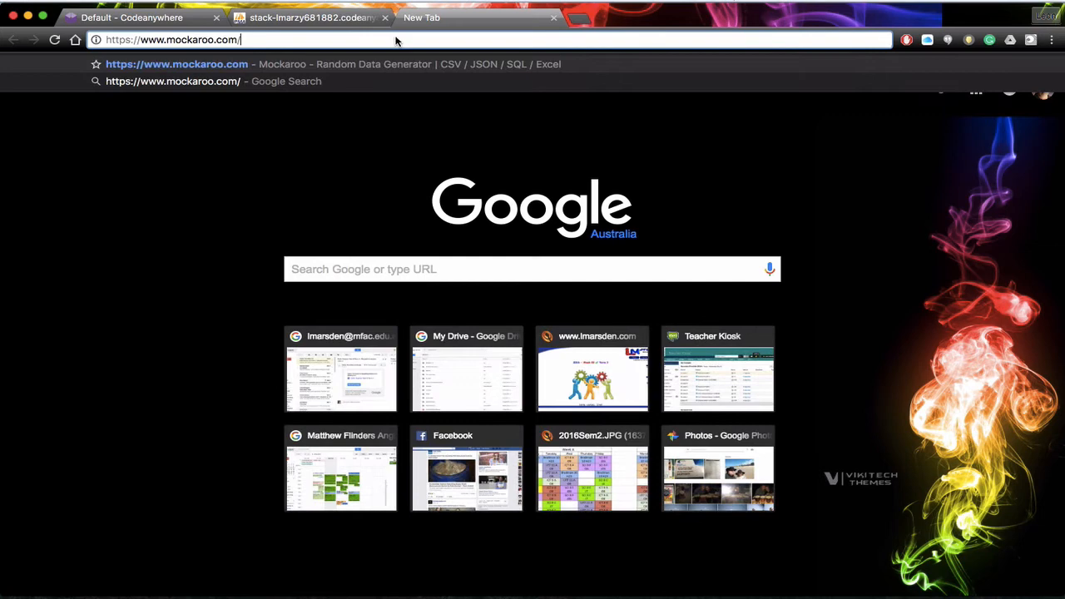
key(Return)
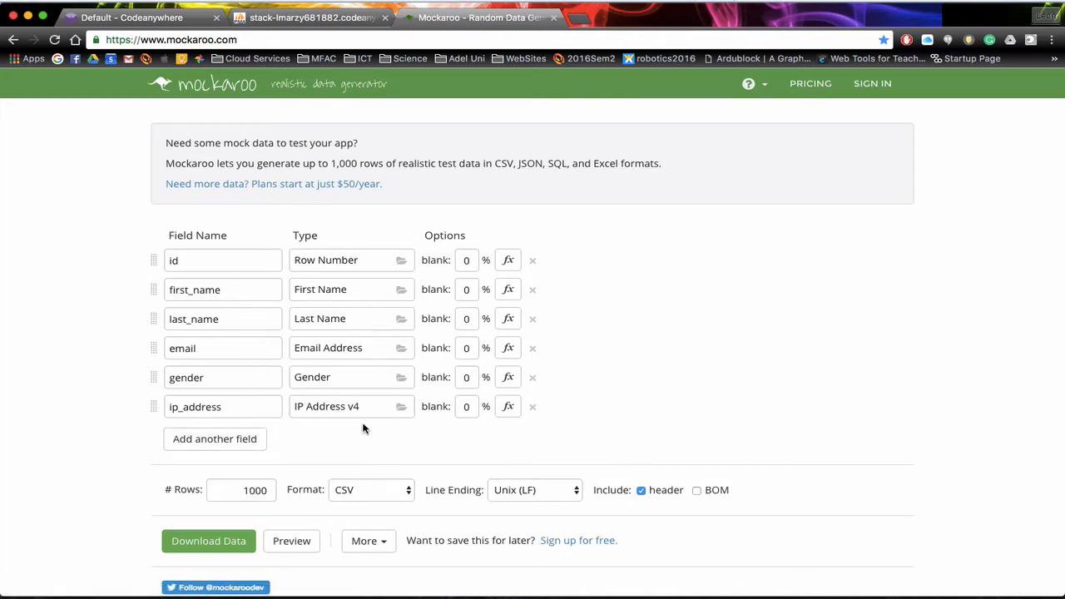
click(241, 490)
double_click(241, 490)
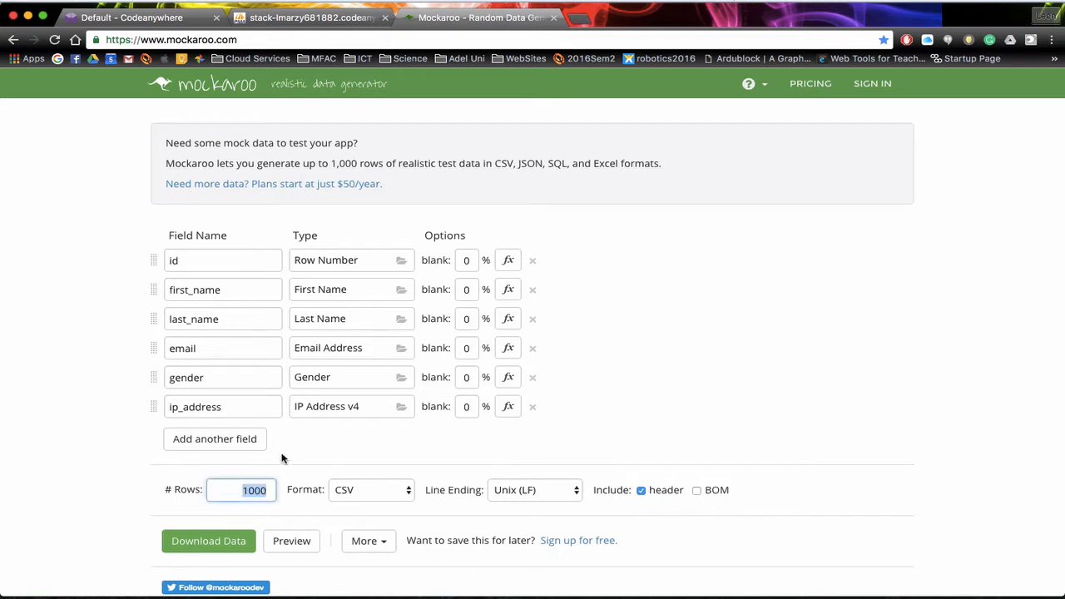
text(50)
- Remove the last_name, email, gender and ip_address fields
click(532, 319)
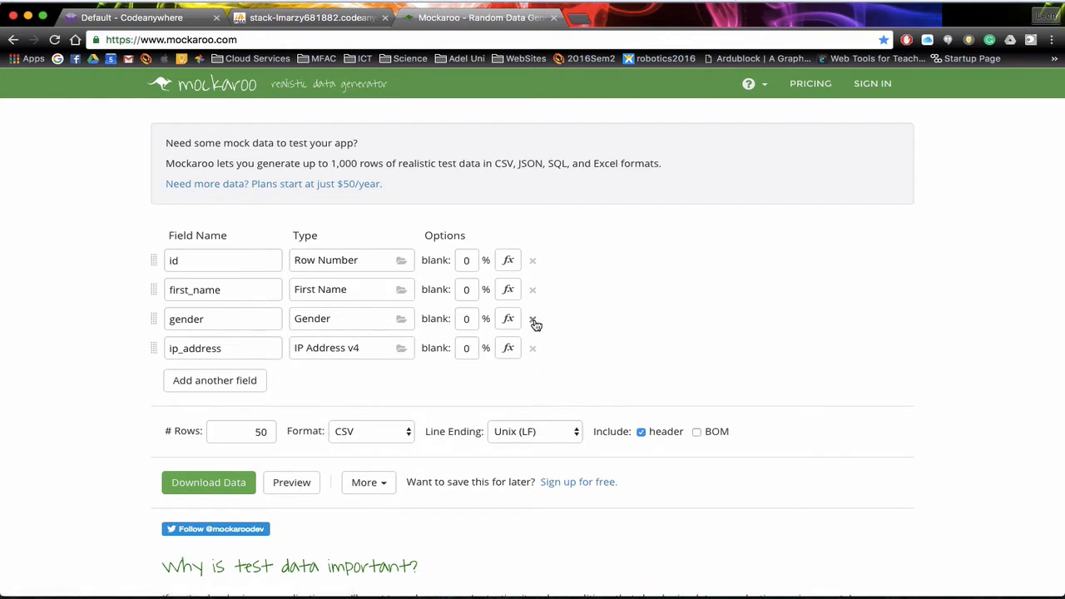
click(533, 319)
click(534, 319)
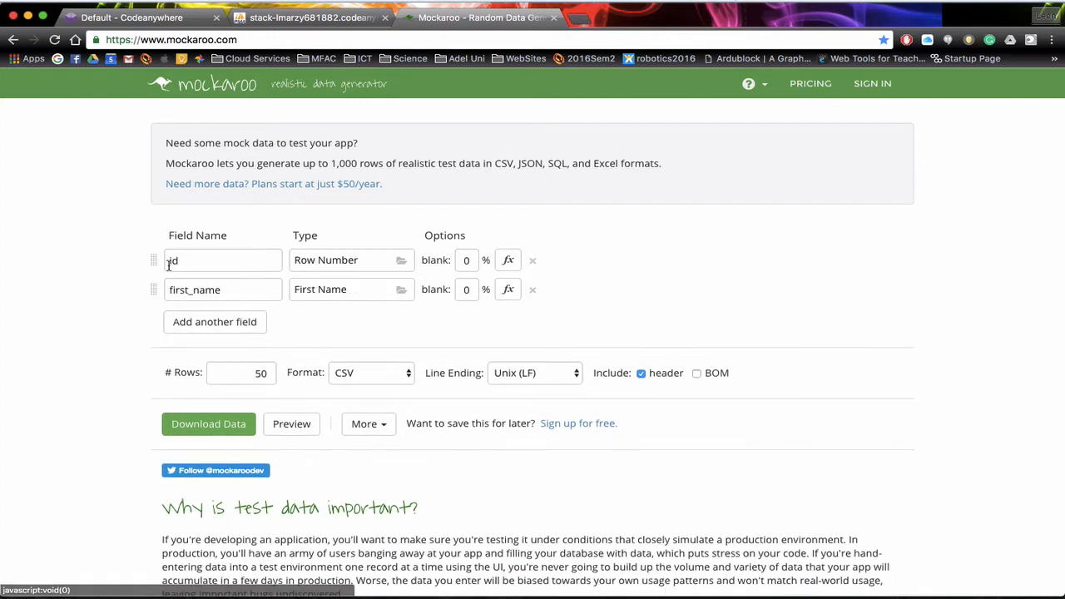
- Change the id field's type to Username and rename it userName
click(389, 264)
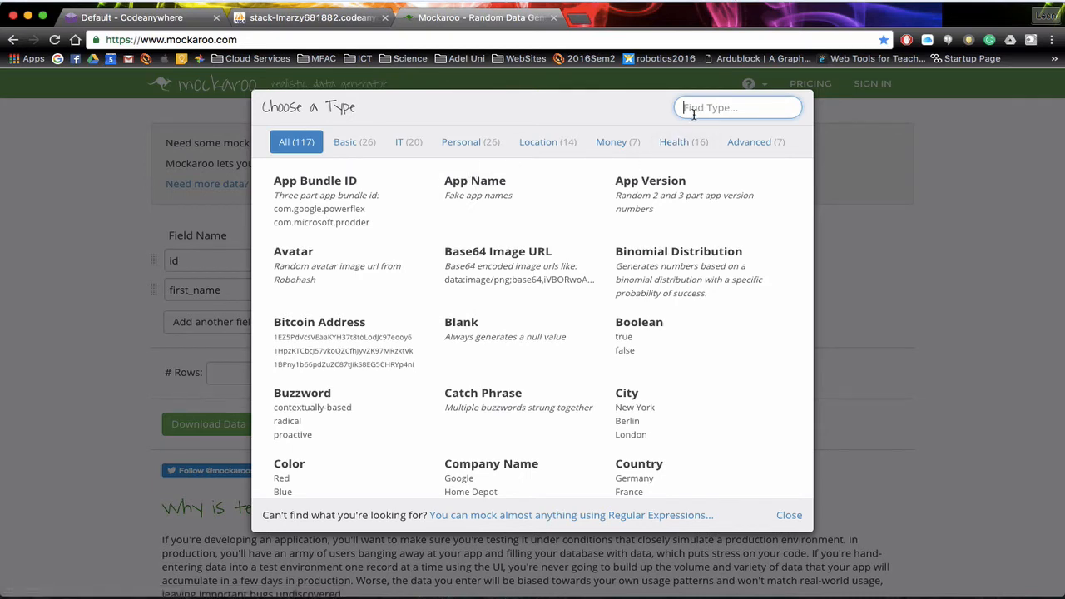
text(user)
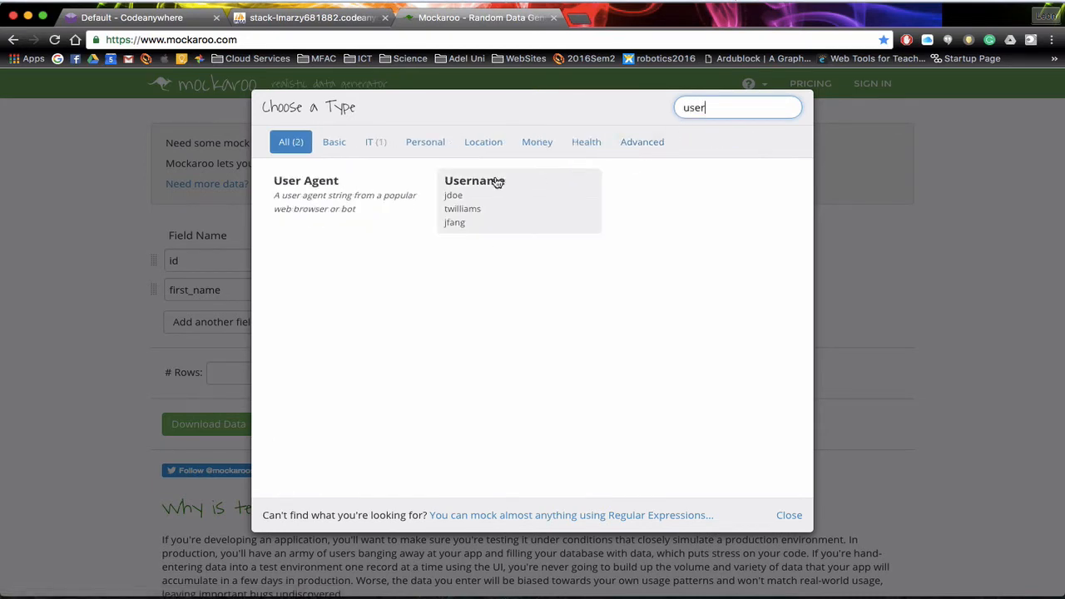
click(489, 182)
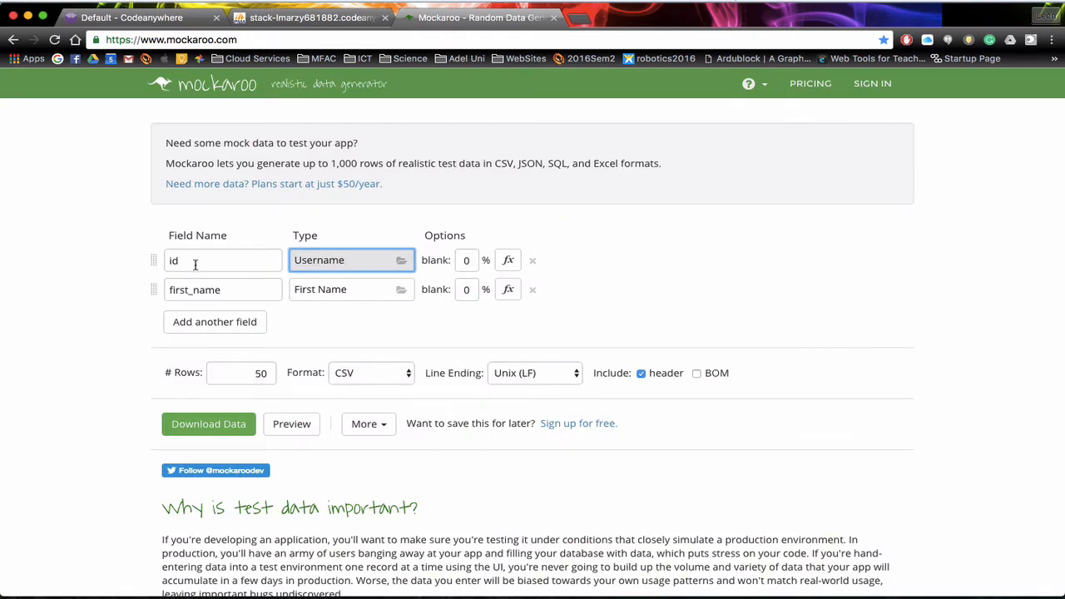
drag(197, 265, 142, 258)
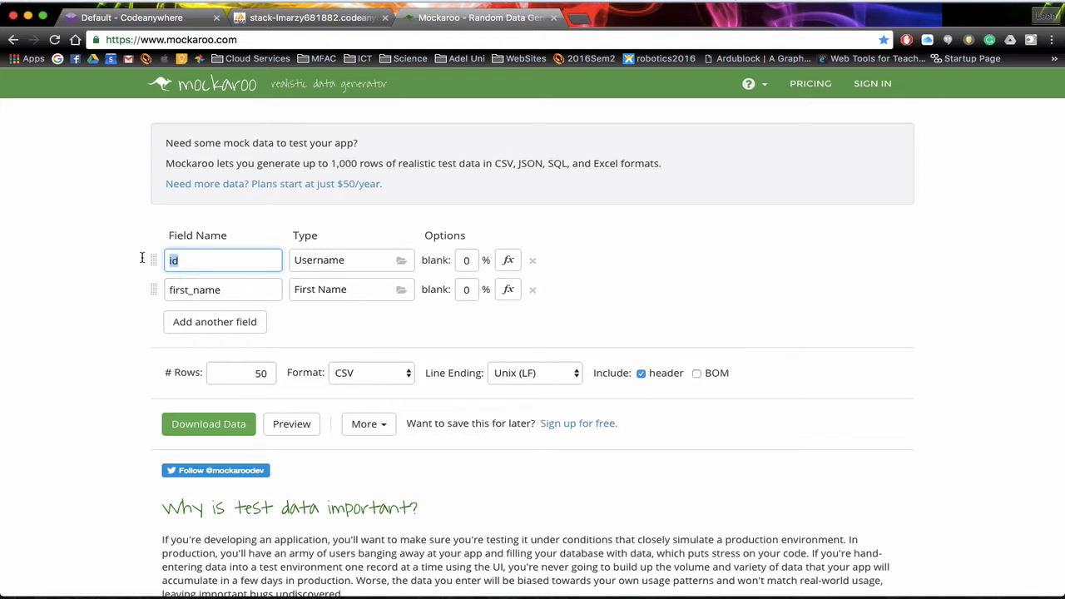
text(userName)
- Set the second field's type to Password
click(399, 291)
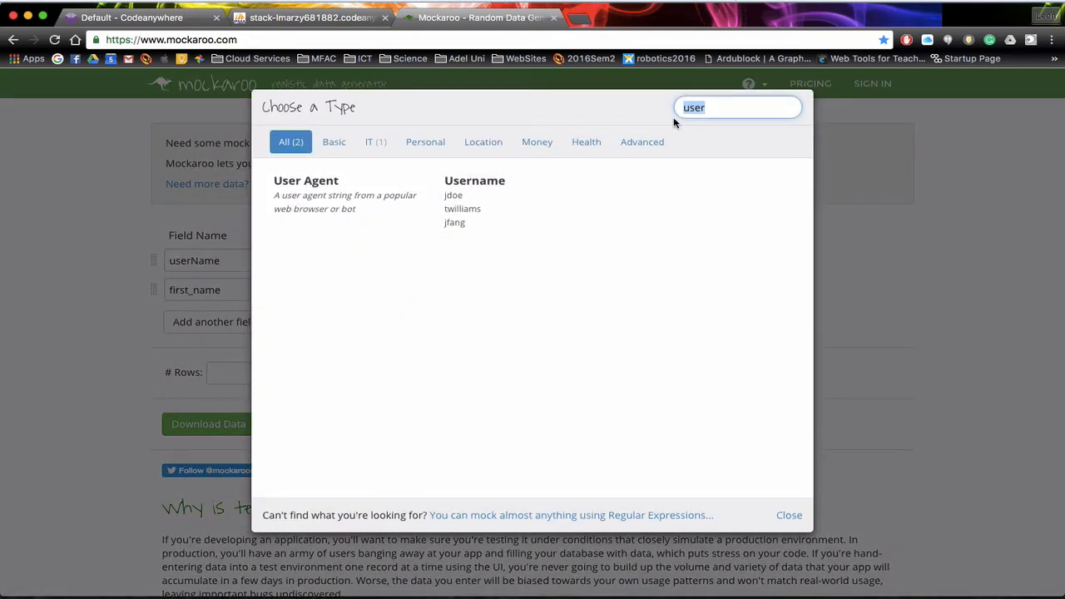
text(pass)
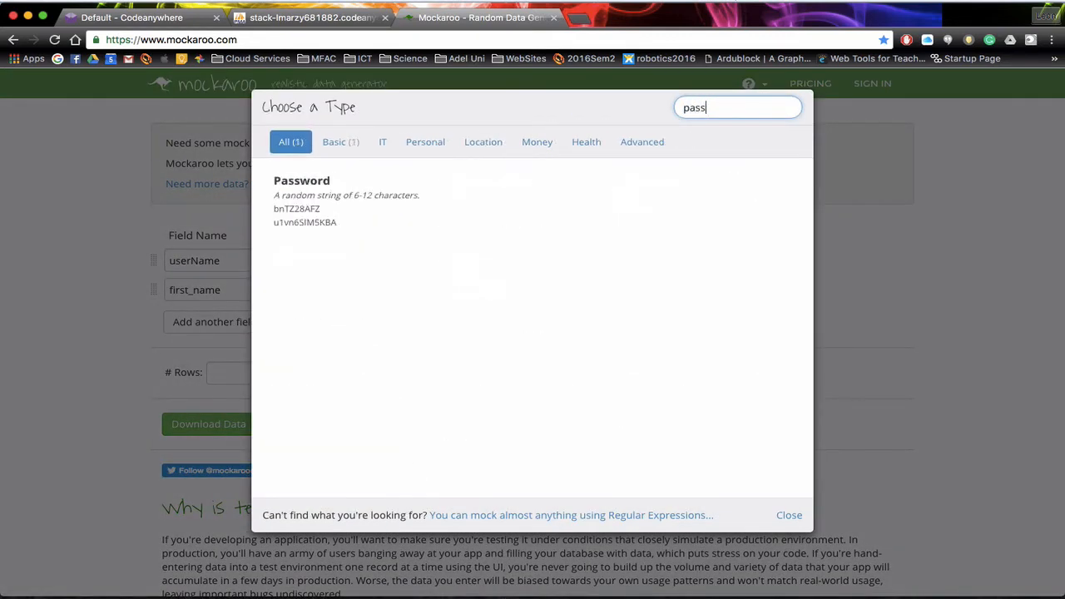
click(312, 189)
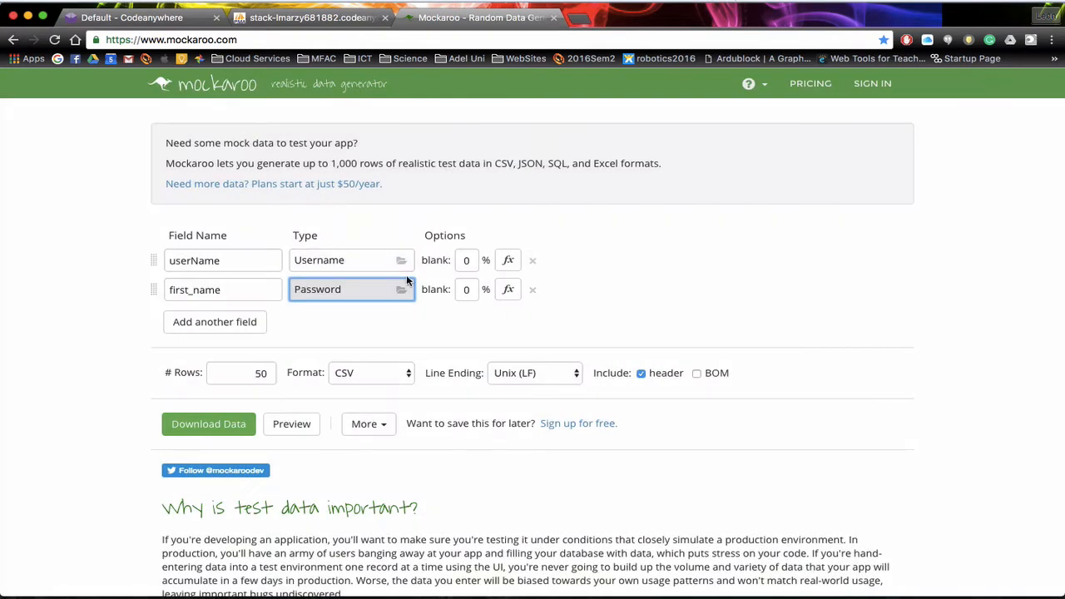
click(358, 292)
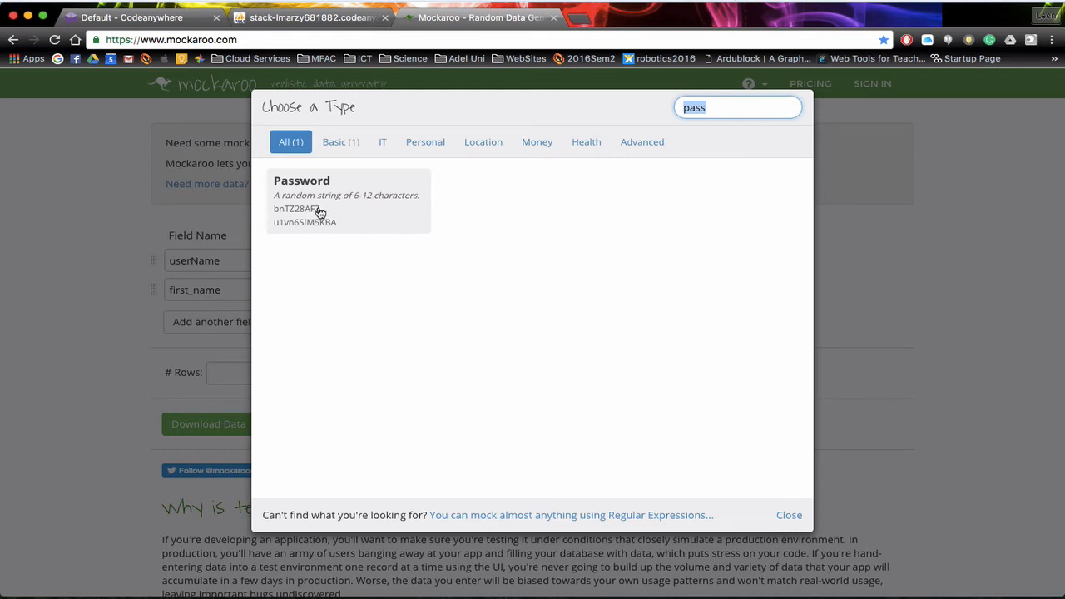
click(108, 321)
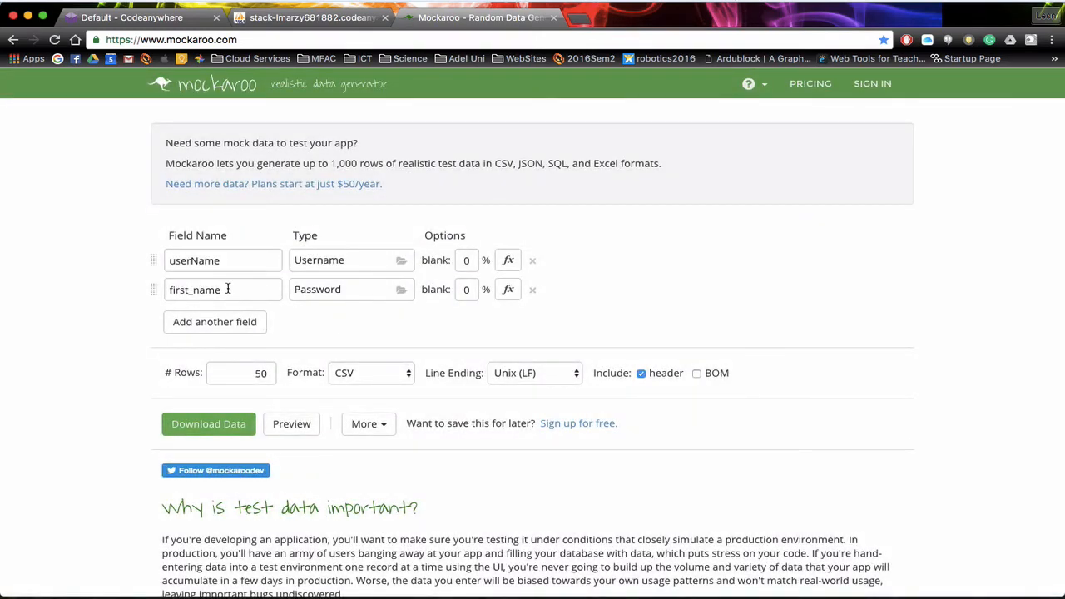
- Rename the second field from first_name to userPassword
double_click(227, 287)
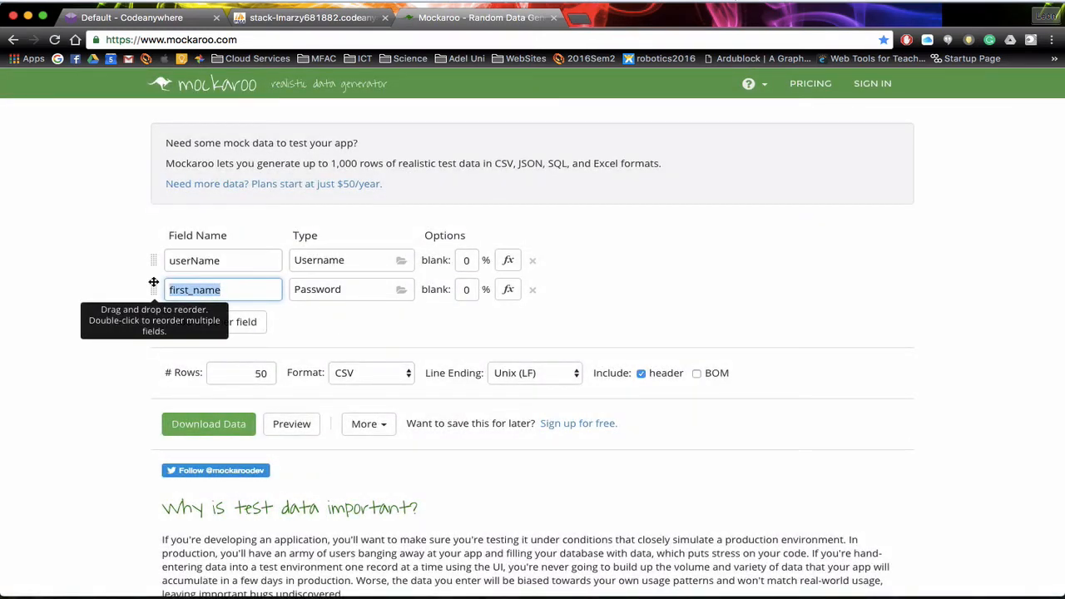
text(userPassword)
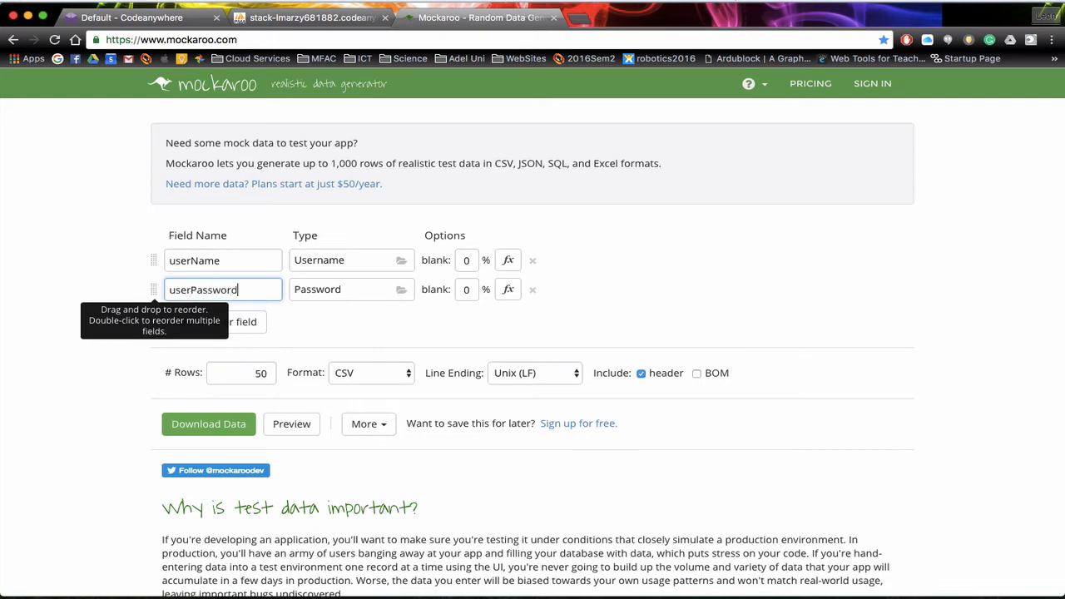
click(367, 323)
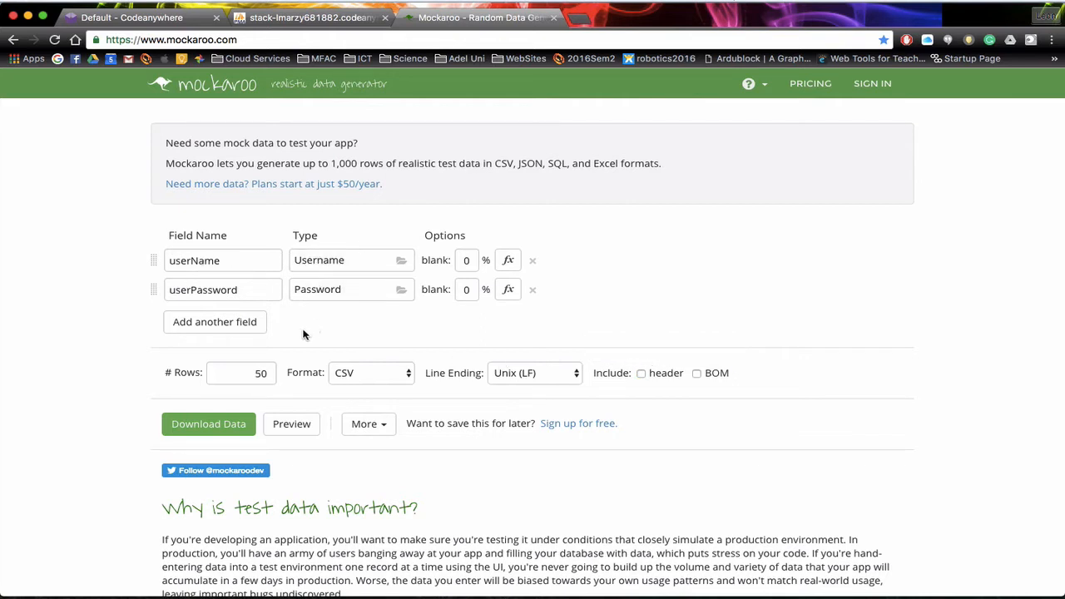
- Preview the generated username/password data with the current row count
double_click(274, 373)
text(20)
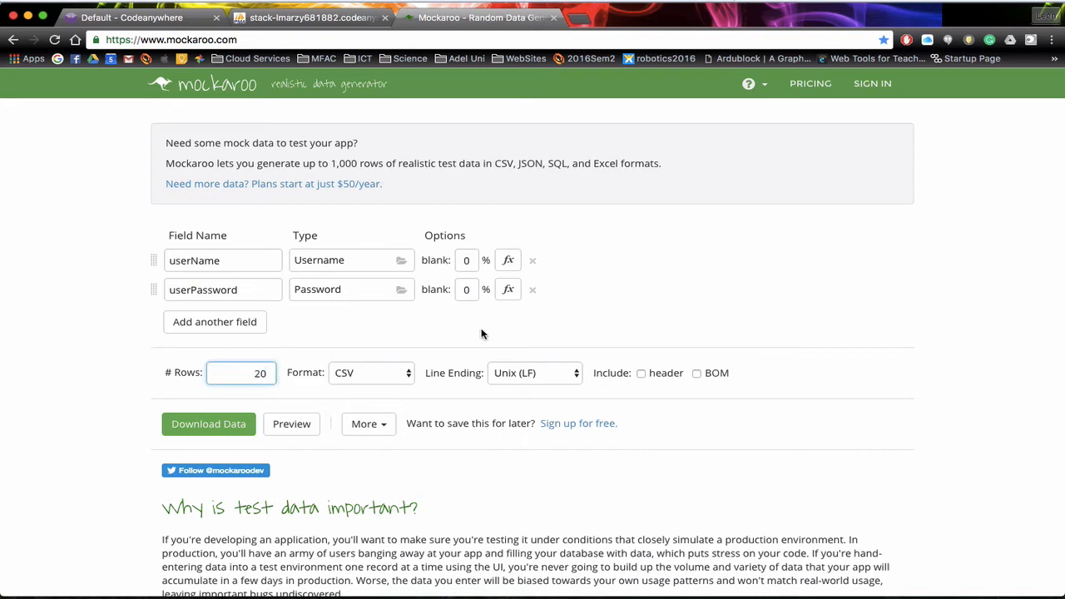
click(290, 425)
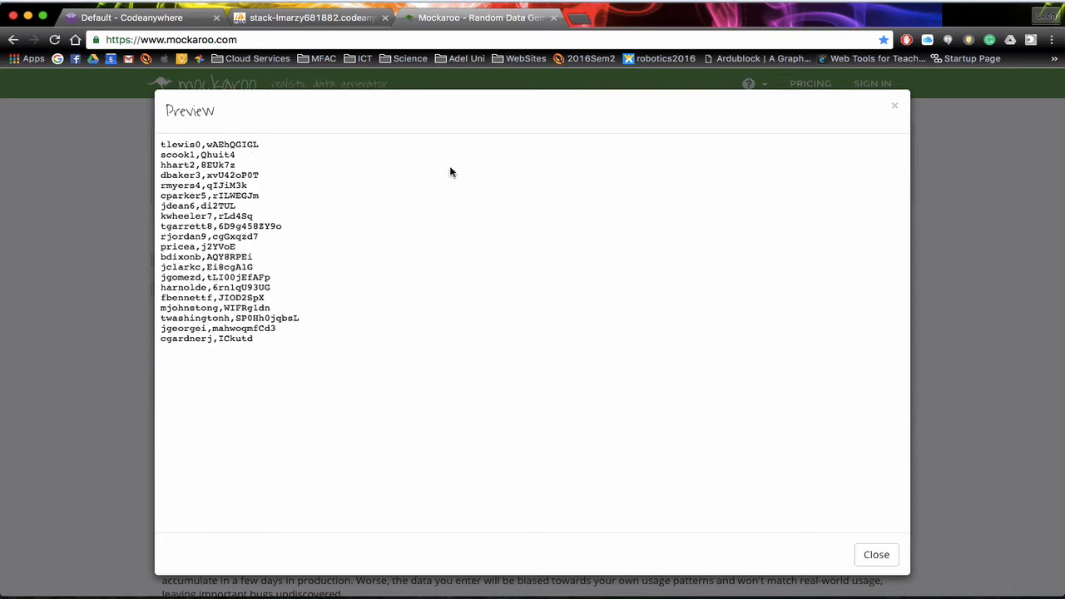
click(894, 106)
- Preview a 50-row batch, then set the row count back to 20
double_click(256, 373)
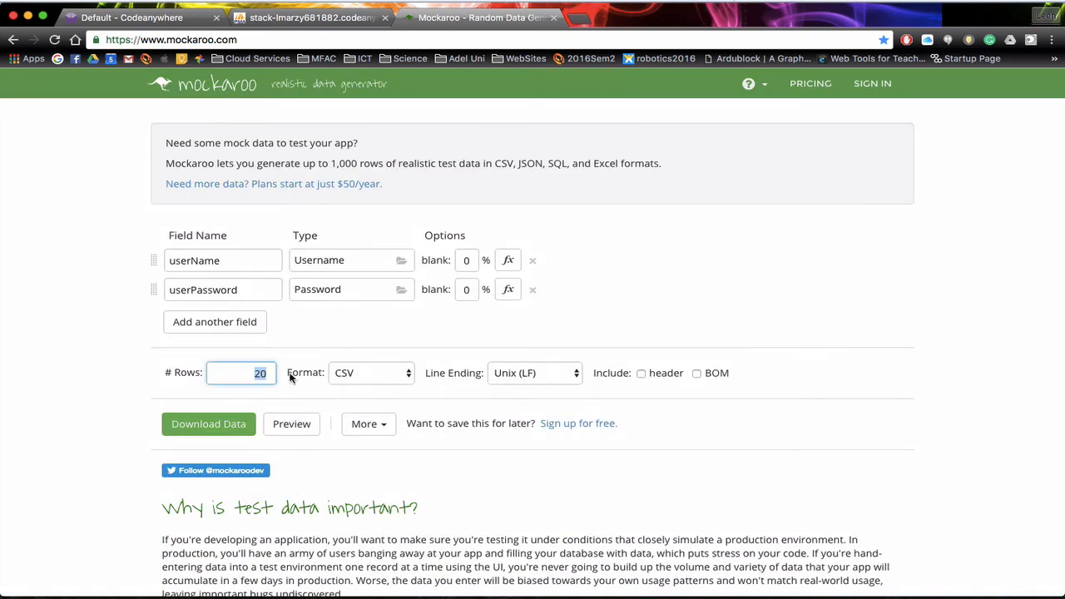
text(50)
click(291, 425)
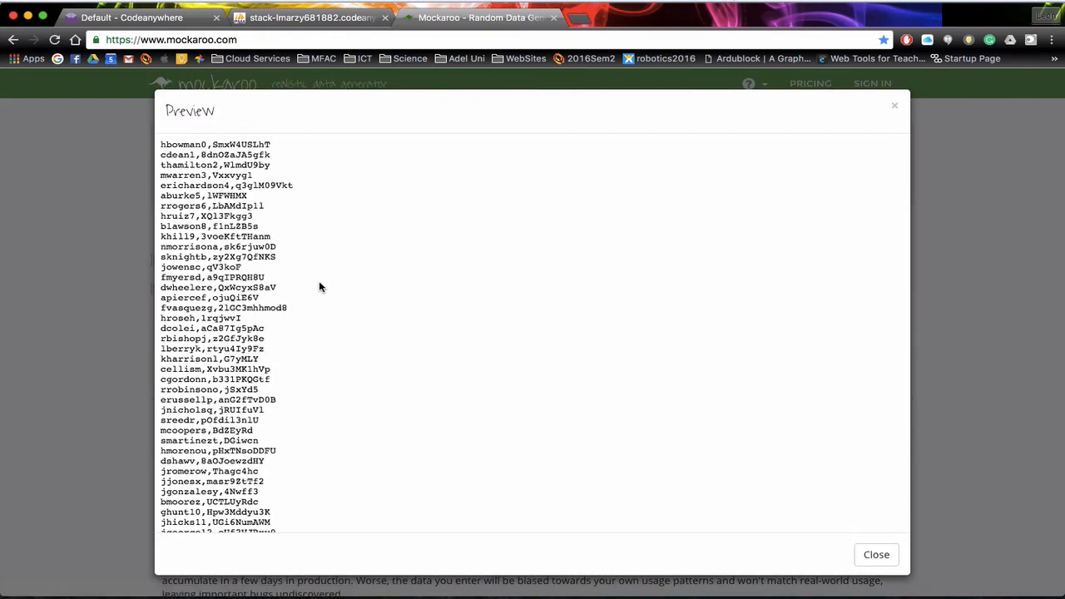
scroll(227, 330, down, 2)
scroll(227, 328, down, 2)
scroll(227, 329, up, 5)
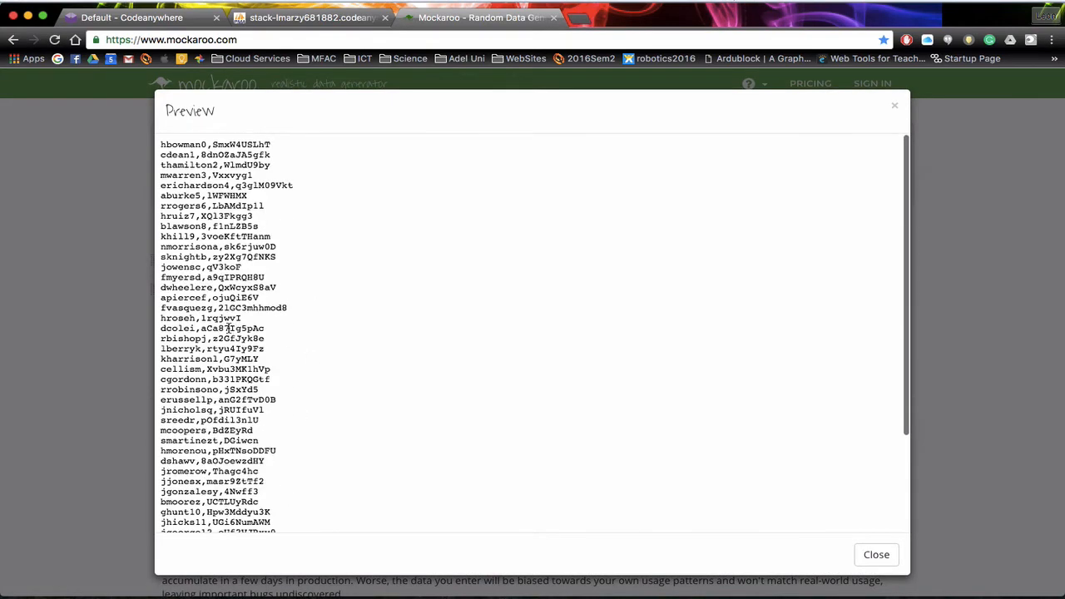
click(896, 111)
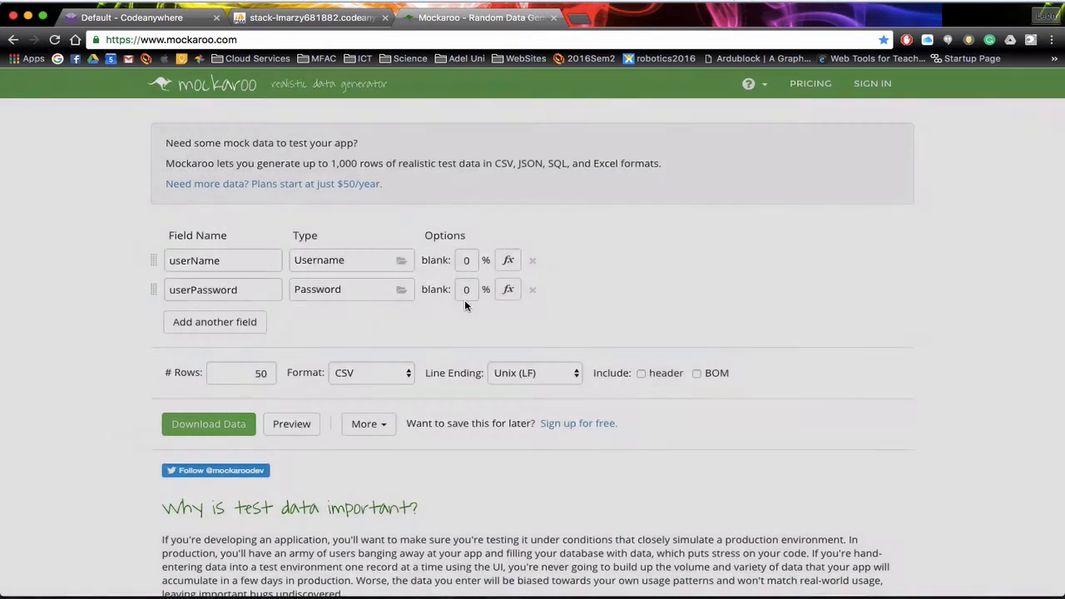
drag(249, 373, 307, 376)
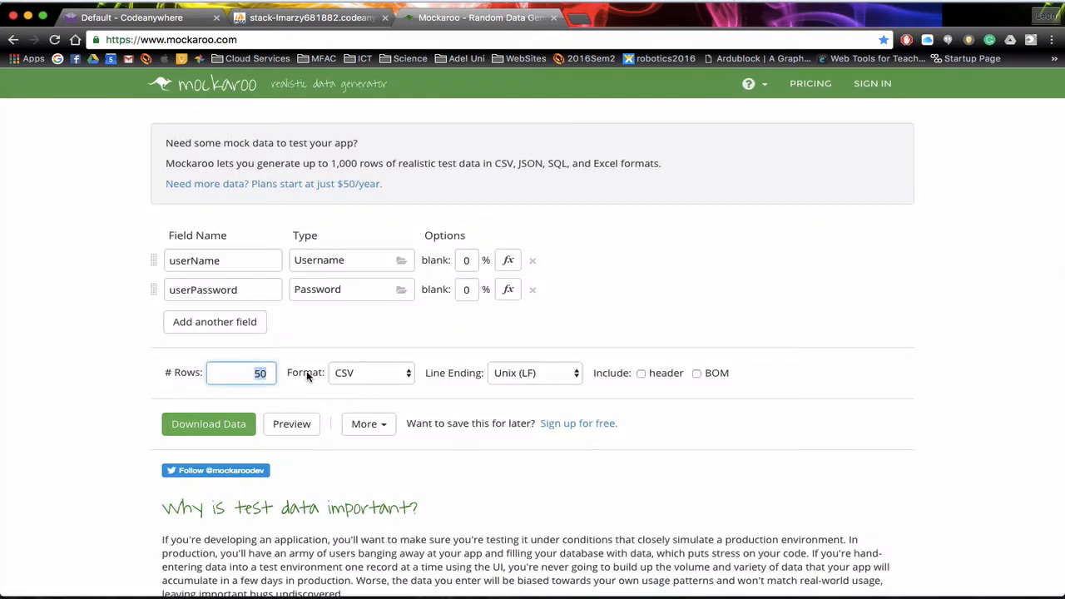
text(20)
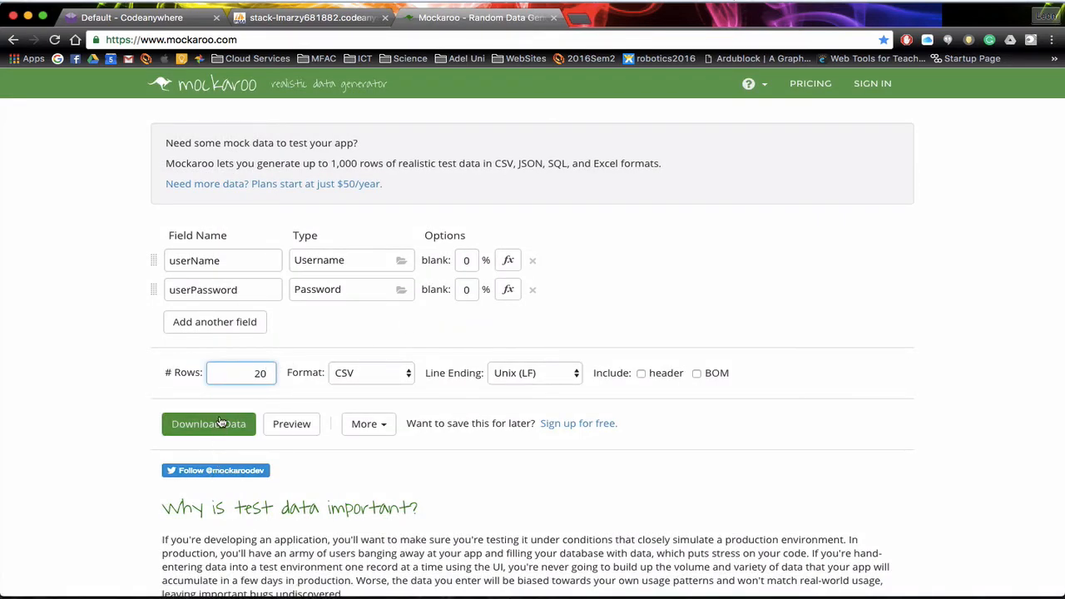
- Download the 20 rows as MOCK_DATA (3).csv and return to tblUsers in phpMyAdmin
click(221, 423)
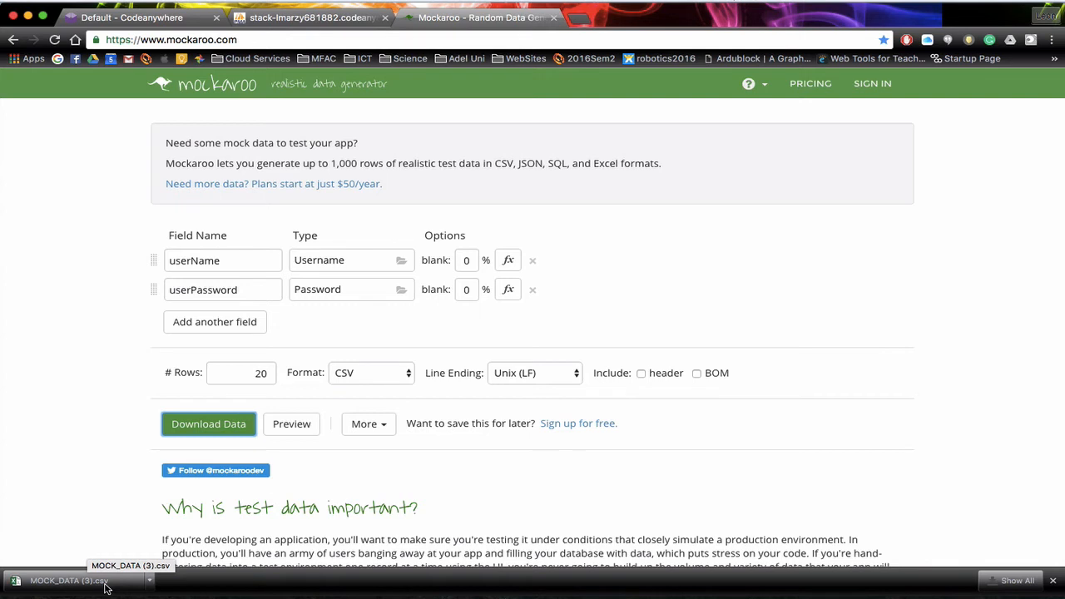
key(ctrl+shift+Tab)
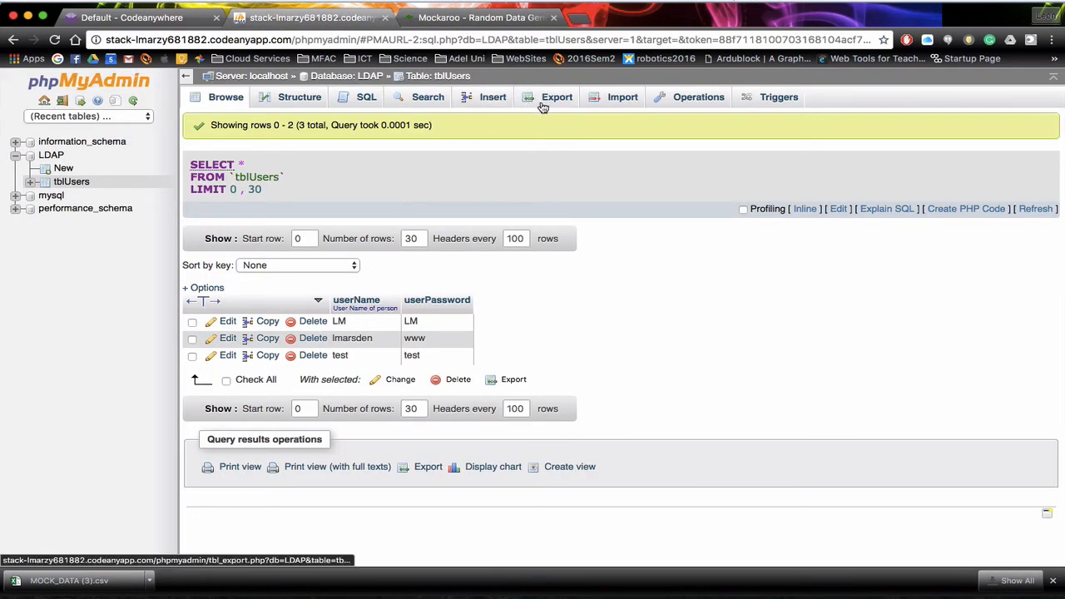
- Choose MOCK_DATA (3).csv as the upload file on the tblUsers import page
click(618, 98)
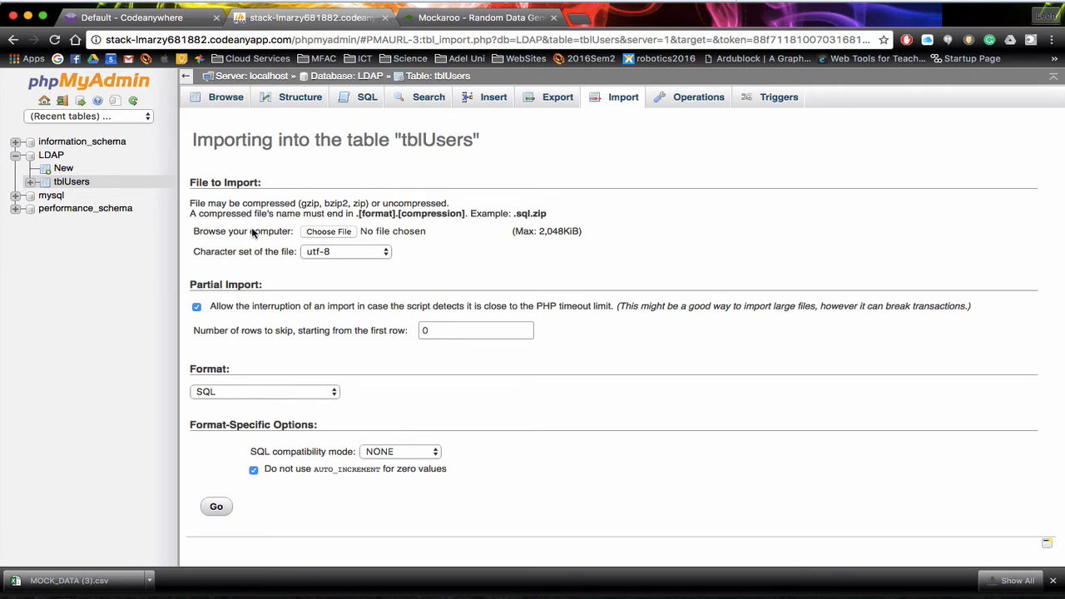
click(338, 236)
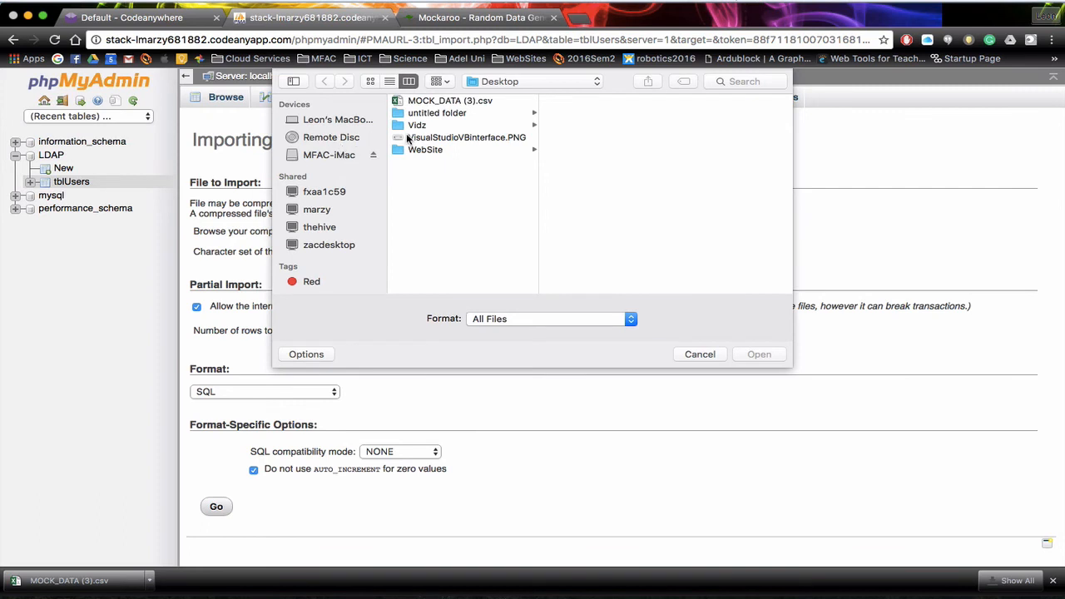
click(431, 100)
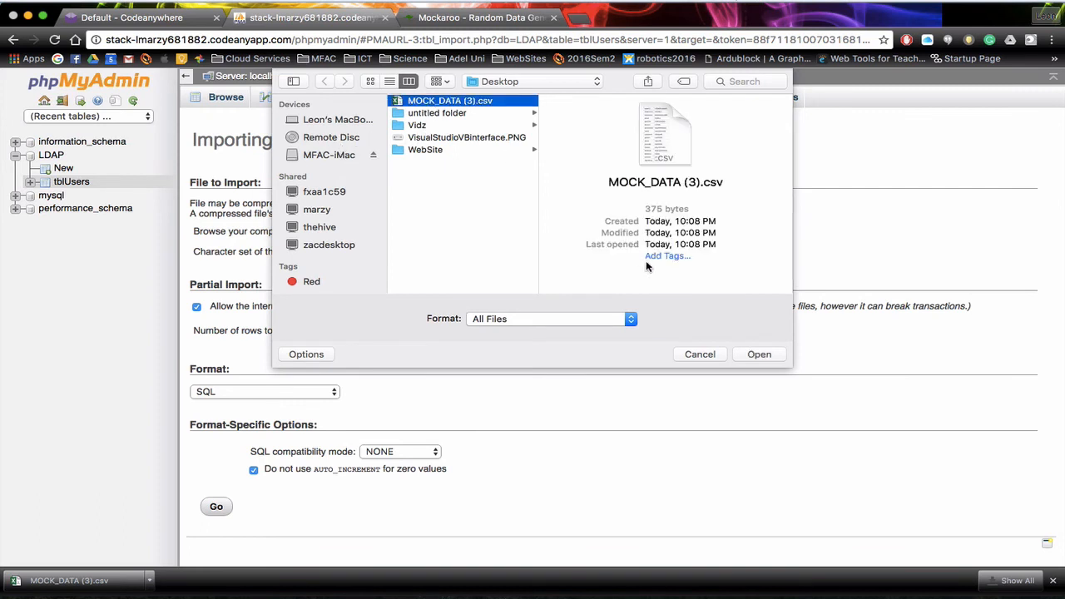
click(757, 355)
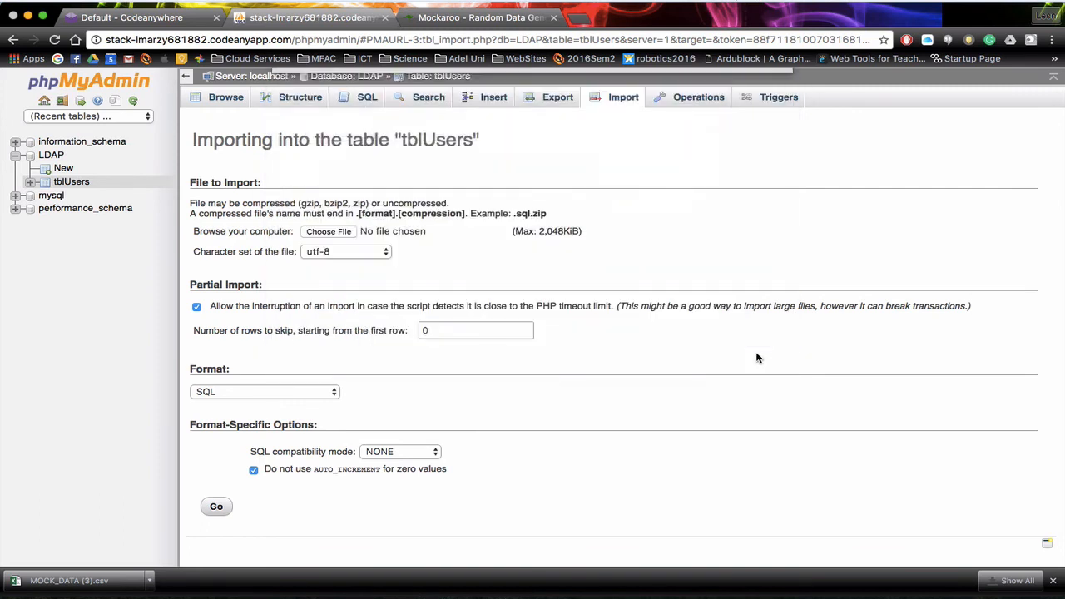
scroll(329, 275, down, 2)
scroll(329, 275, down, 2)
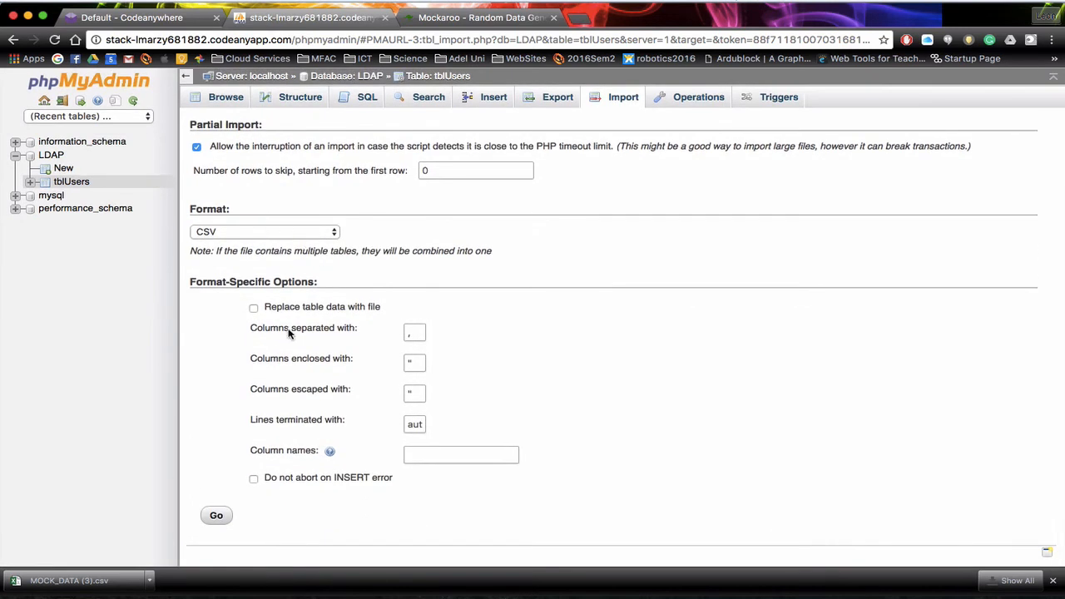
- Run the CSV import and browse the 23 rows now in tblUsers
click(221, 519)
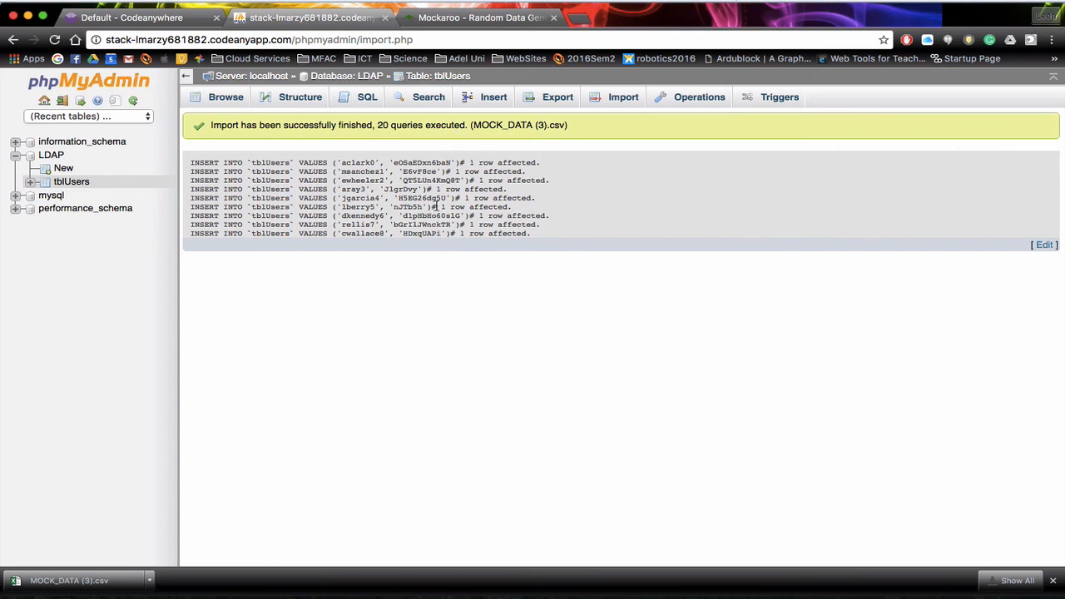
click(232, 102)
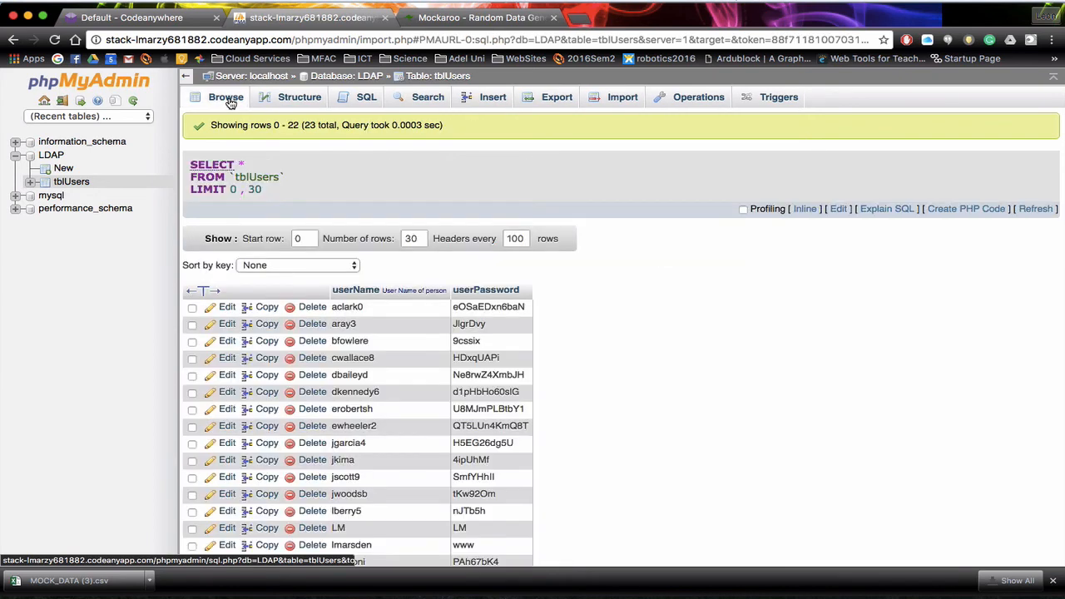
scroll(406, 283, down, 2)
scroll(406, 283, down, 2)
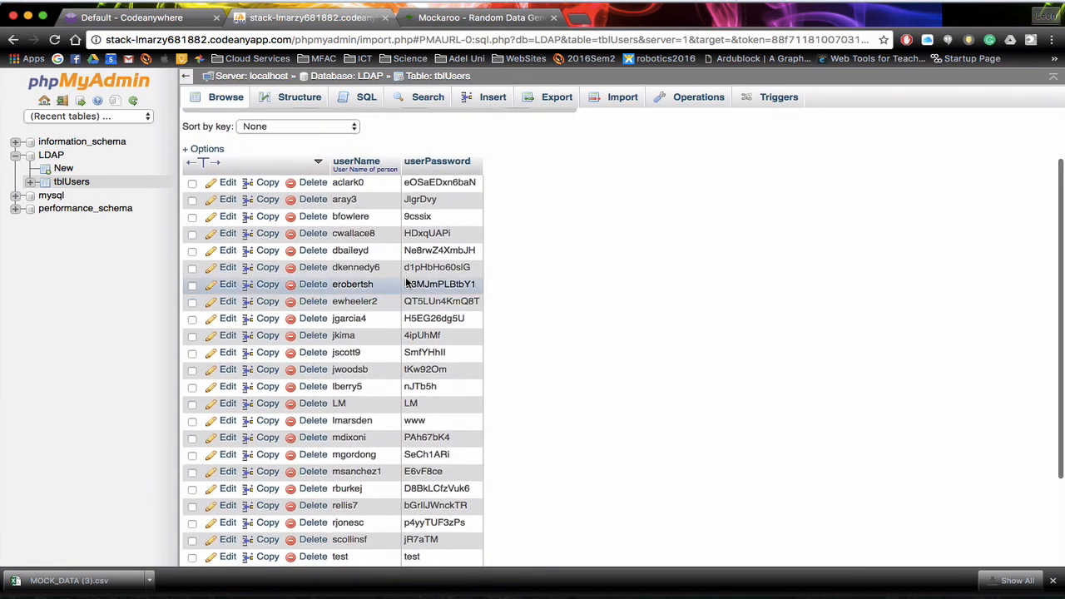
scroll(407, 283, down, 2)
scroll(406, 282, down, 3)
scroll(406, 283, up, 2)
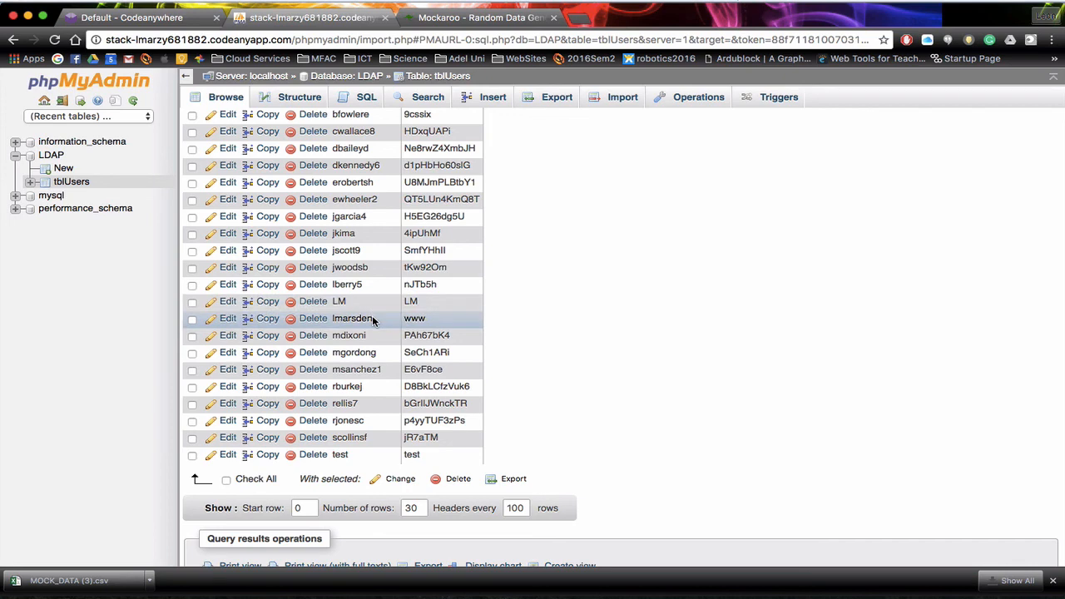
scroll(372, 316, up, 3)
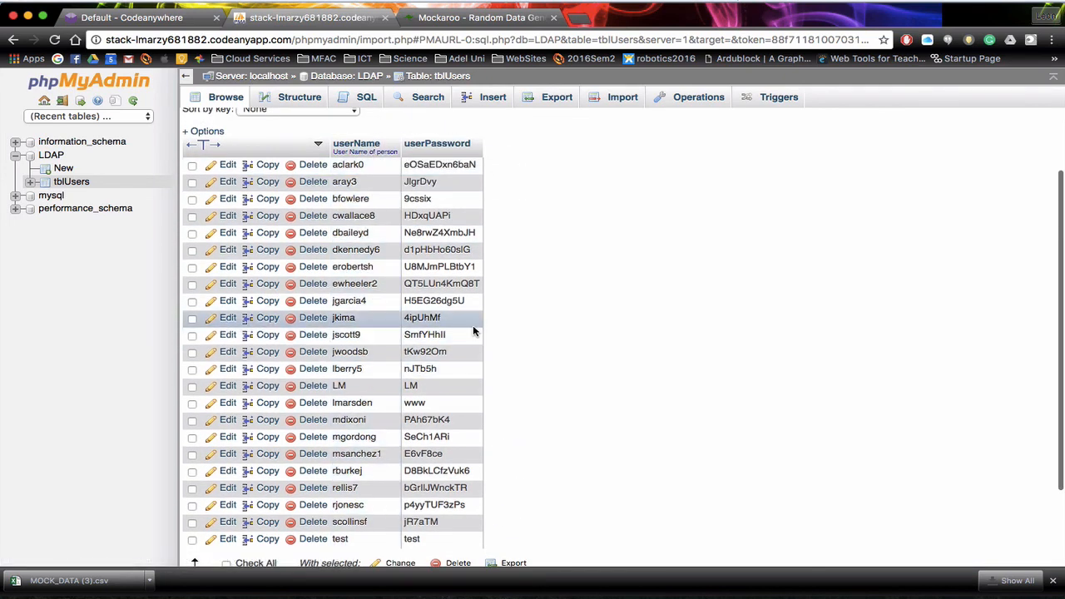
scroll(474, 330, down, 2)
scroll(473, 331, down, 1)
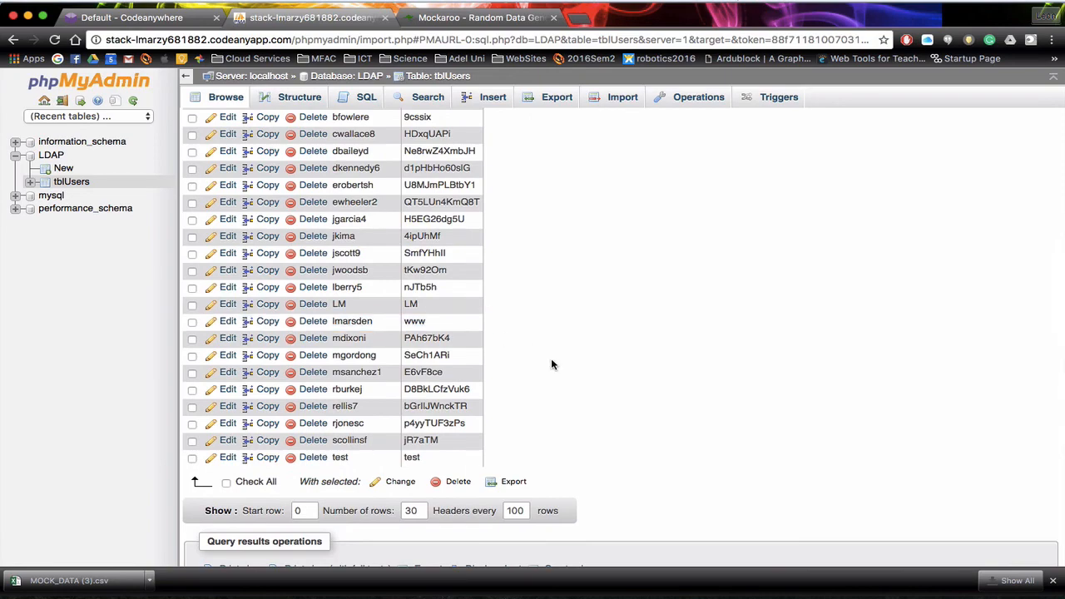